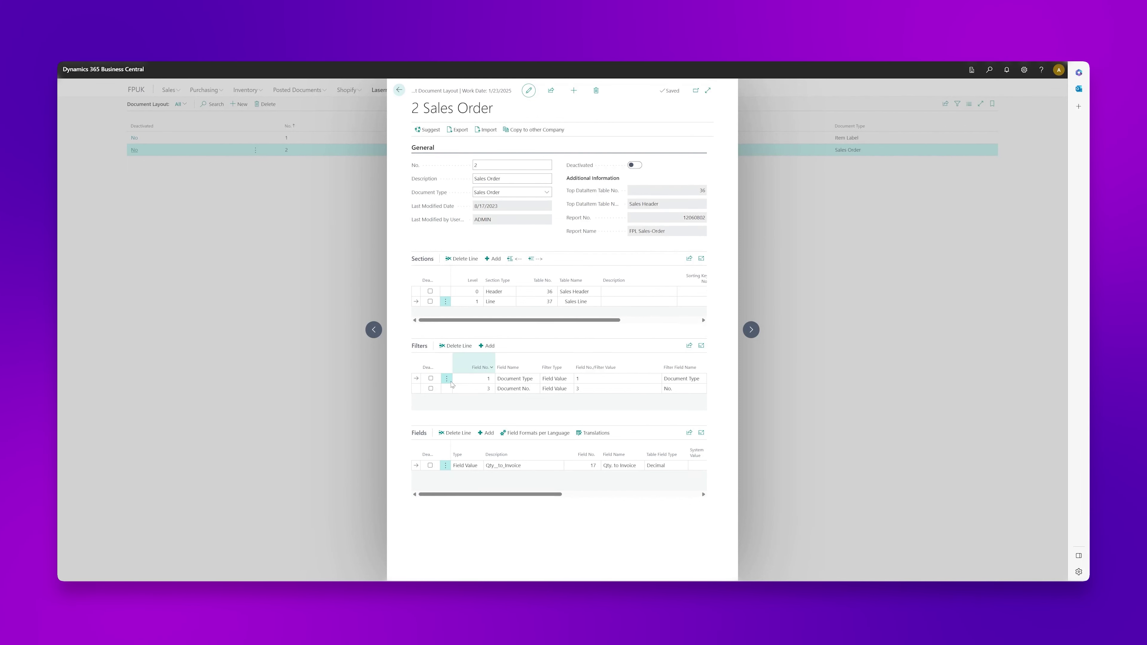
Step: Add a new level-2 Line section to the Sales Order layout based on table 27, Item
{"action": "left_click", "coordinate": [494, 259]}
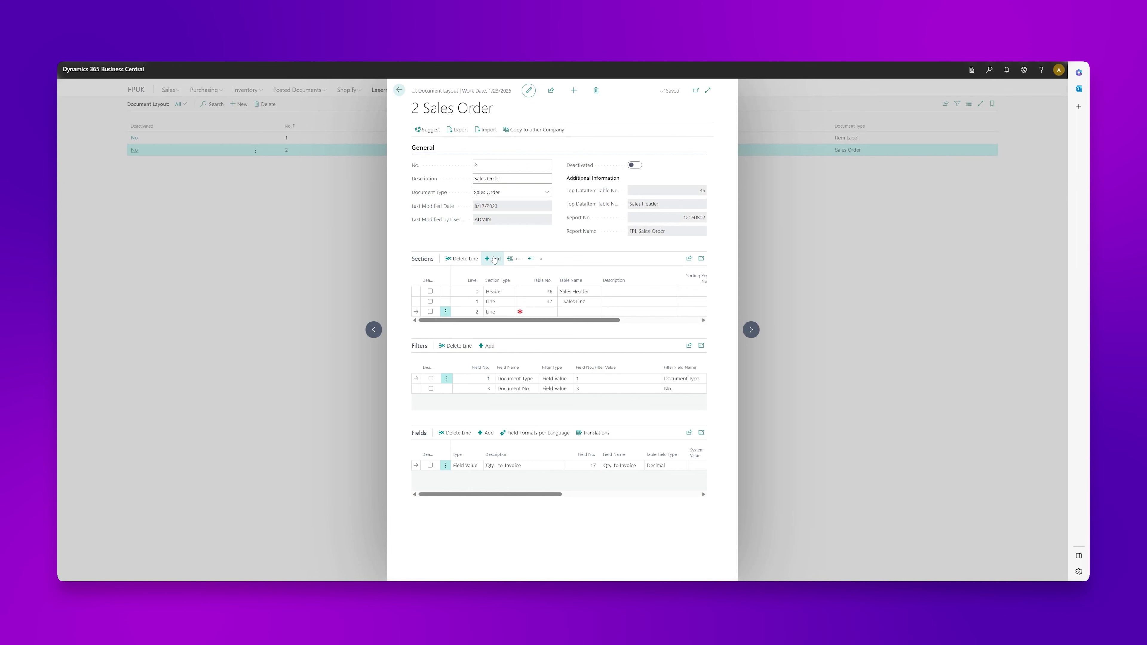
{"action": "left_click", "coordinate": [554, 312]}
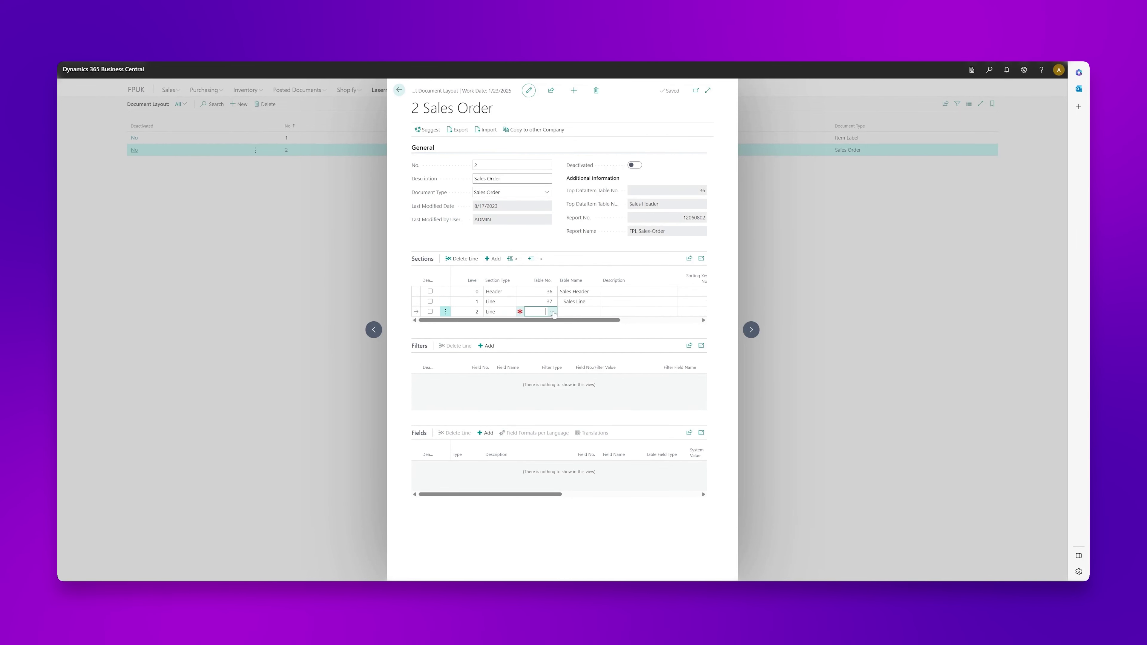
{"action": "left_click", "coordinate": [553, 312]}
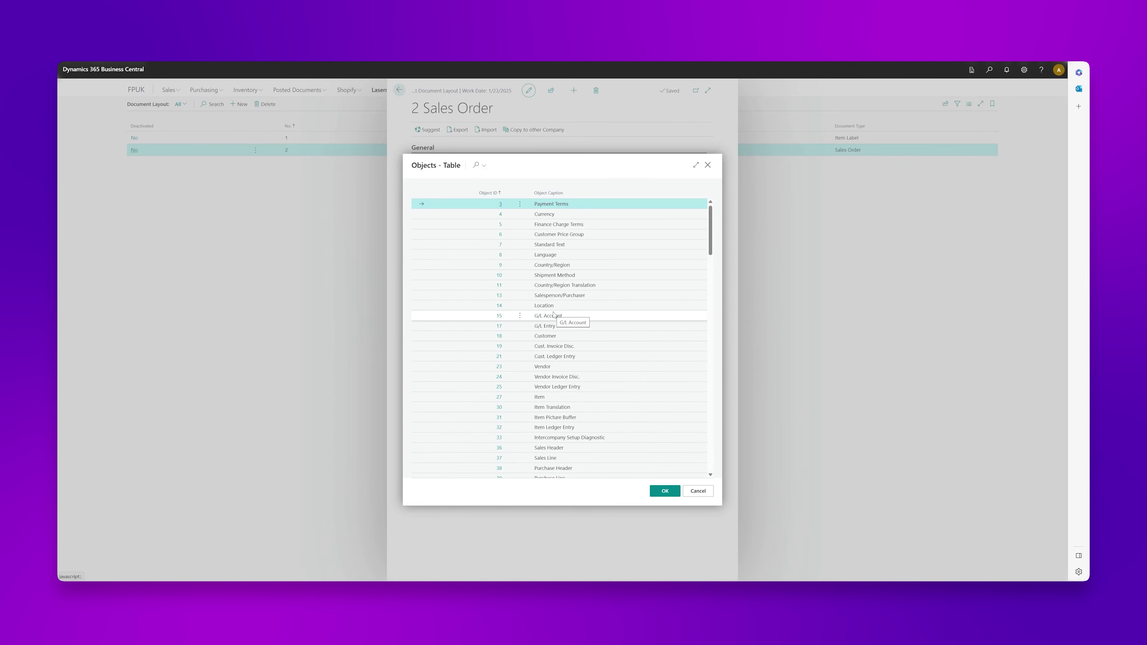
{"action": "left_click", "coordinate": [510, 399]}
{"action": "left_click", "coordinate": [510, 399]}
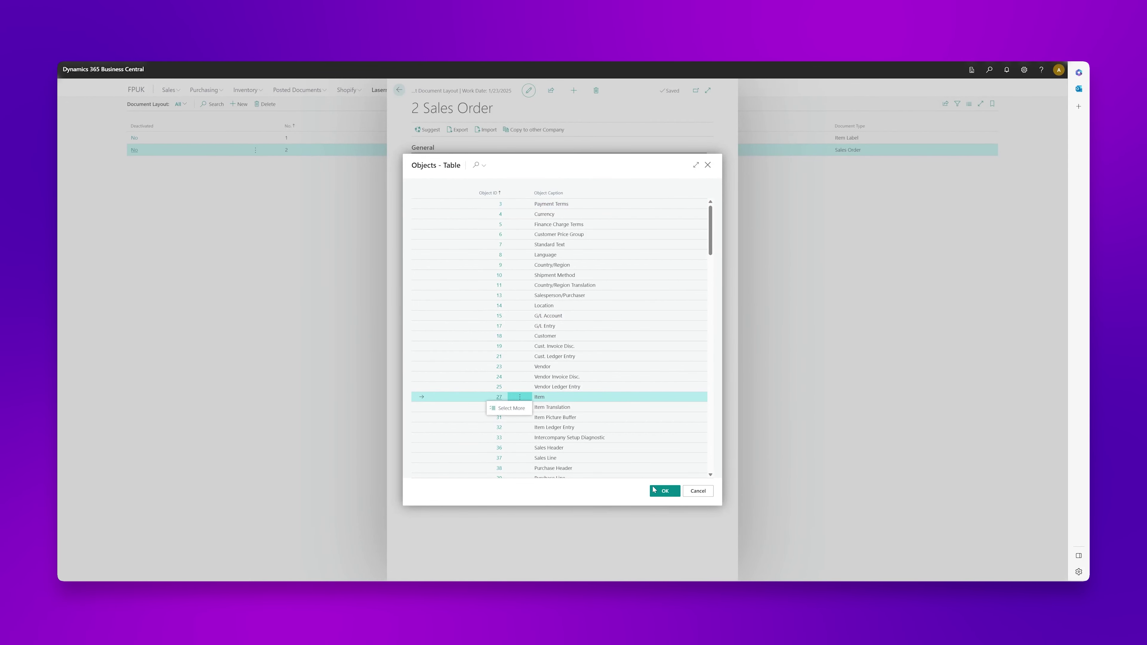
{"action": "left_click", "coordinate": [660, 493]}
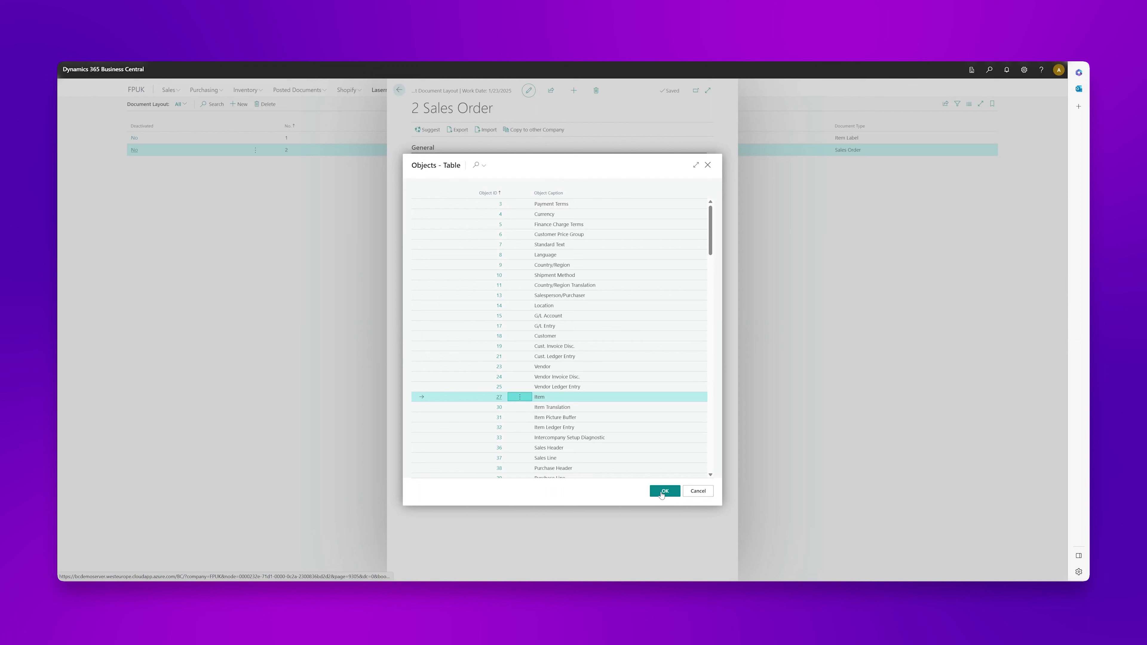
{"action": "left_click", "coordinate": [664, 491]}
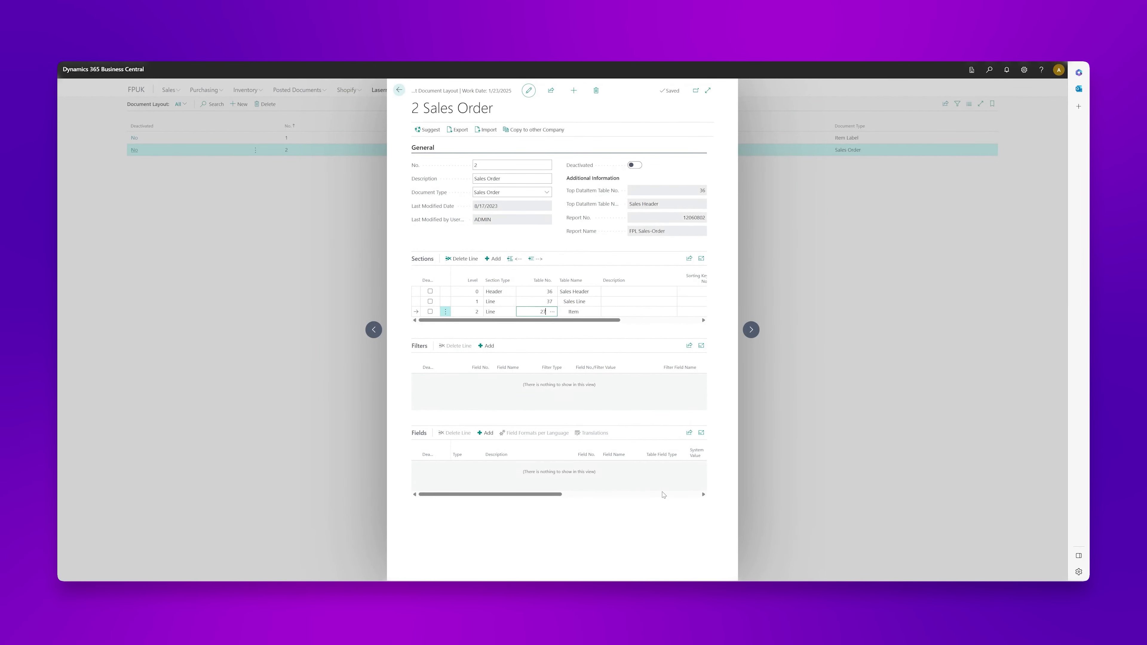
Step: Add an Item section filter linking Item field 1 No. to Sales Line field 6 No
{"action": "left_click", "coordinate": [485, 346]}
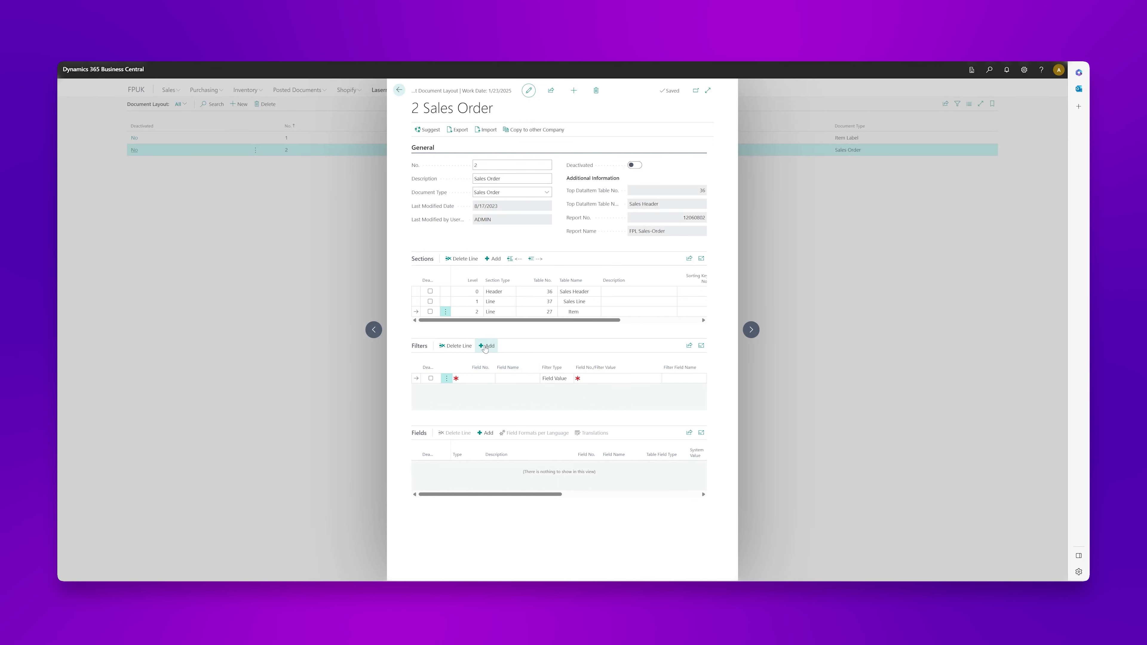
{"action": "left_click", "coordinate": [490, 381]}
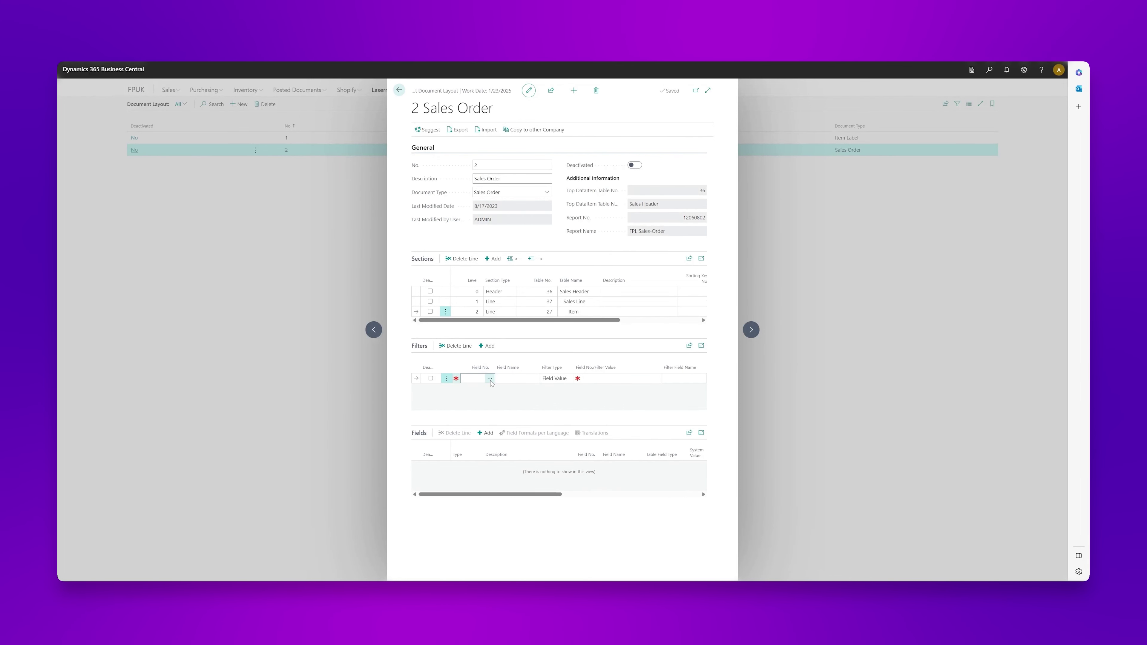
{"action": "left_click", "coordinate": [490, 380]}
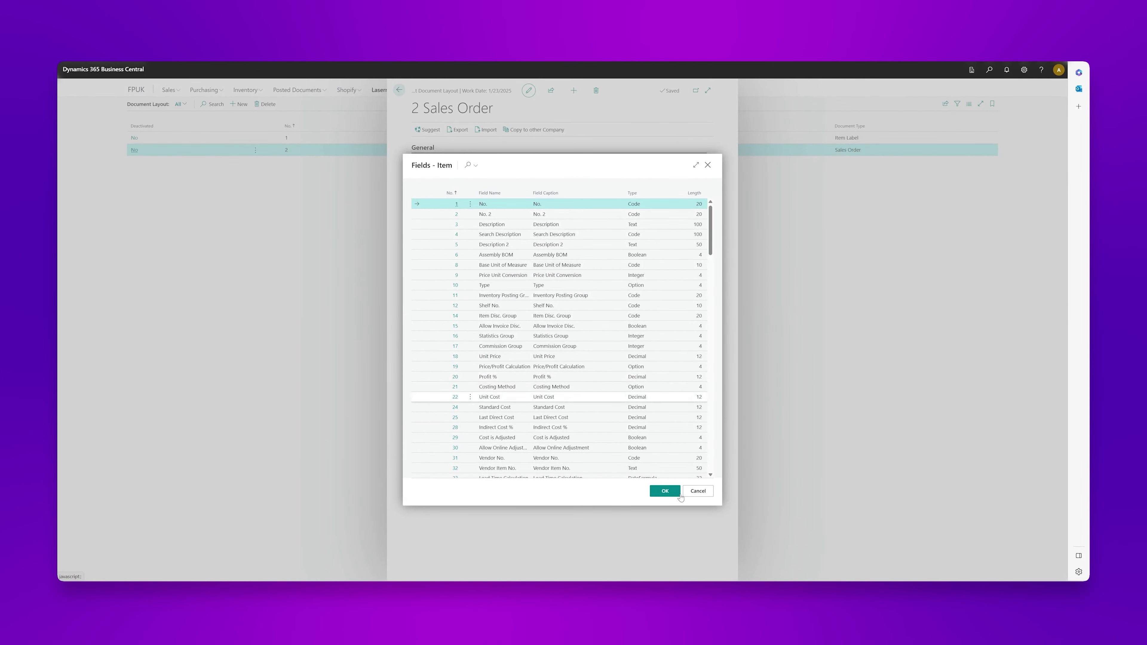
{"action": "left_click", "coordinate": [666, 494]}
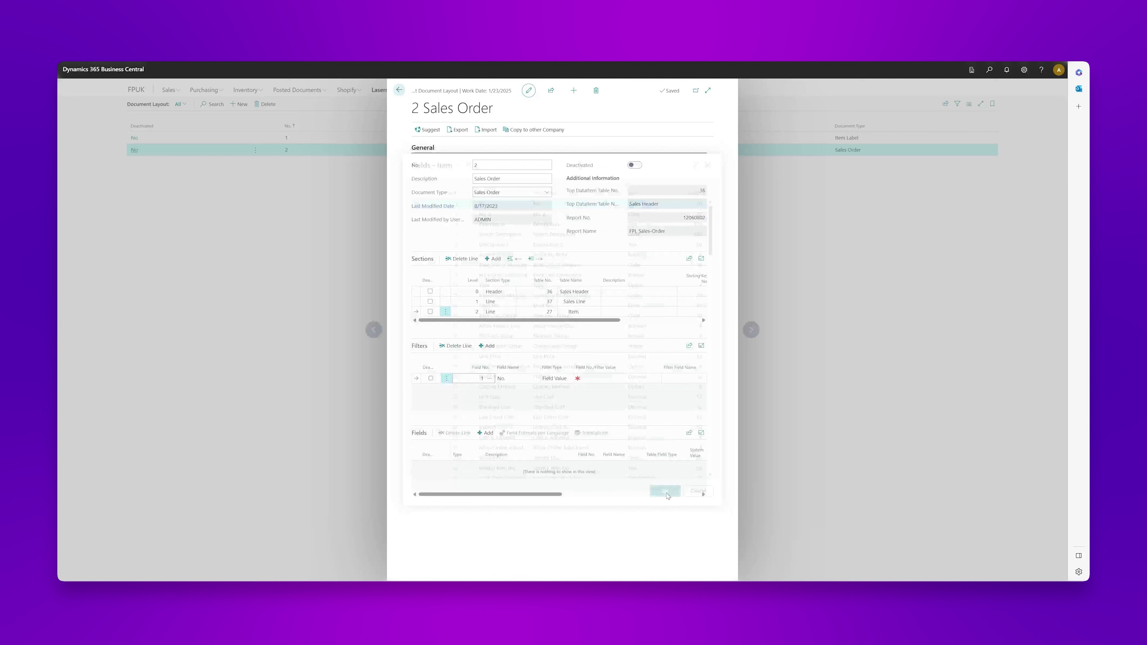
{"action": "left_click", "coordinate": [613, 379]}
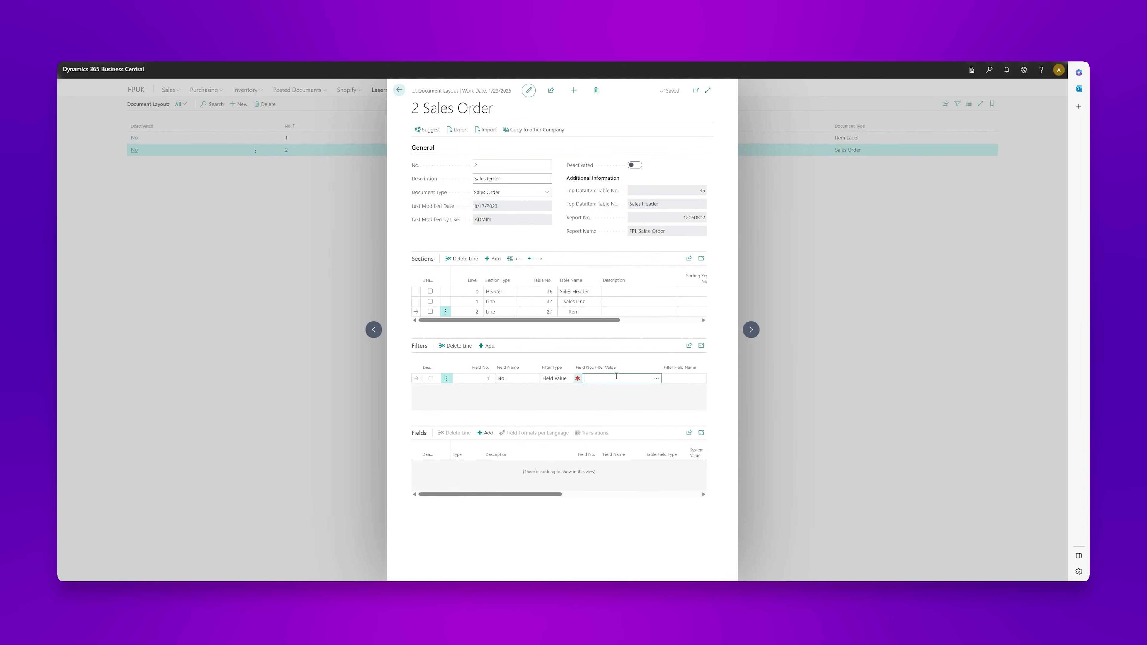
{"action": "left_click", "coordinate": [658, 382]}
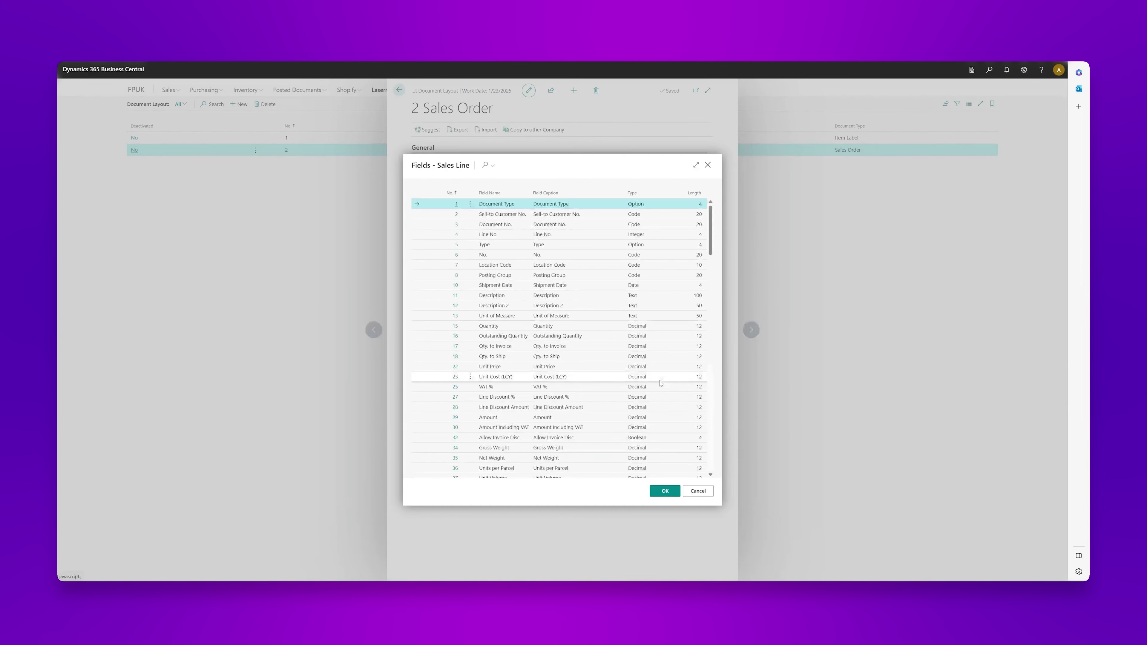
{"action": "left_click", "coordinate": [467, 255]}
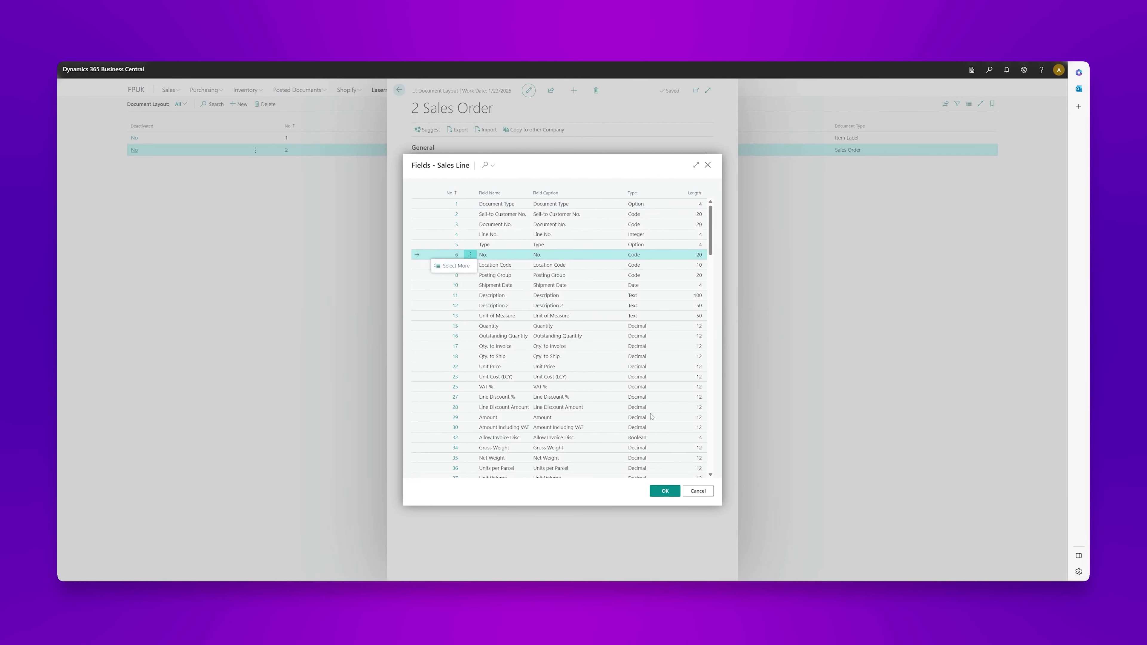
{"action": "left_click", "coordinate": [664, 494]}
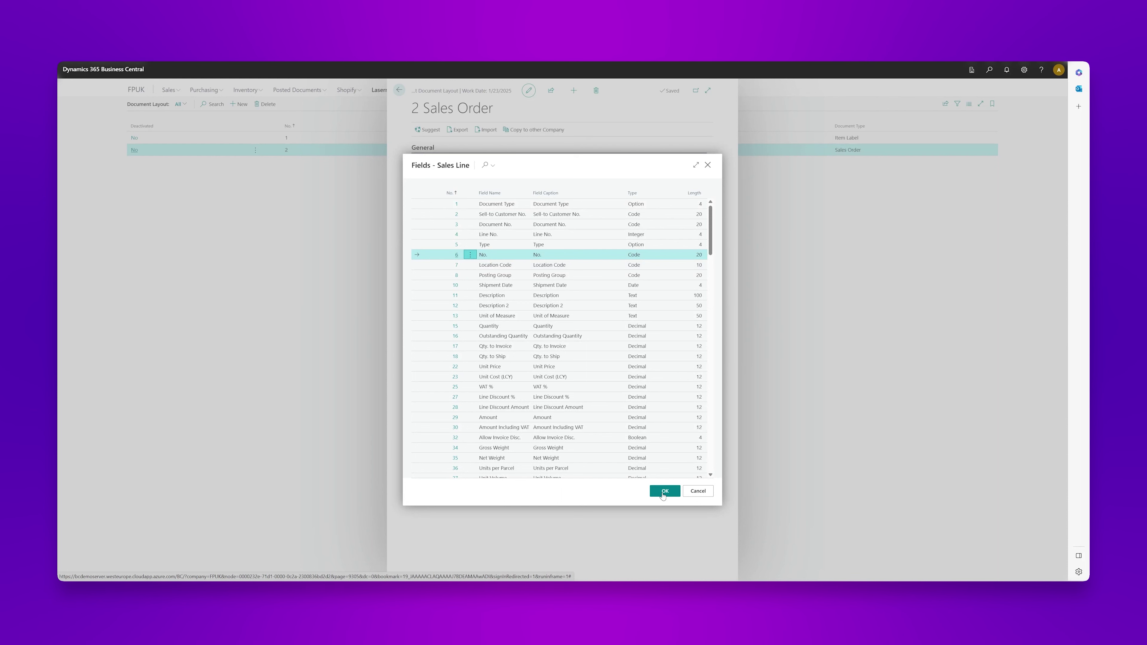
{"action": "left_click", "coordinate": [664, 493]}
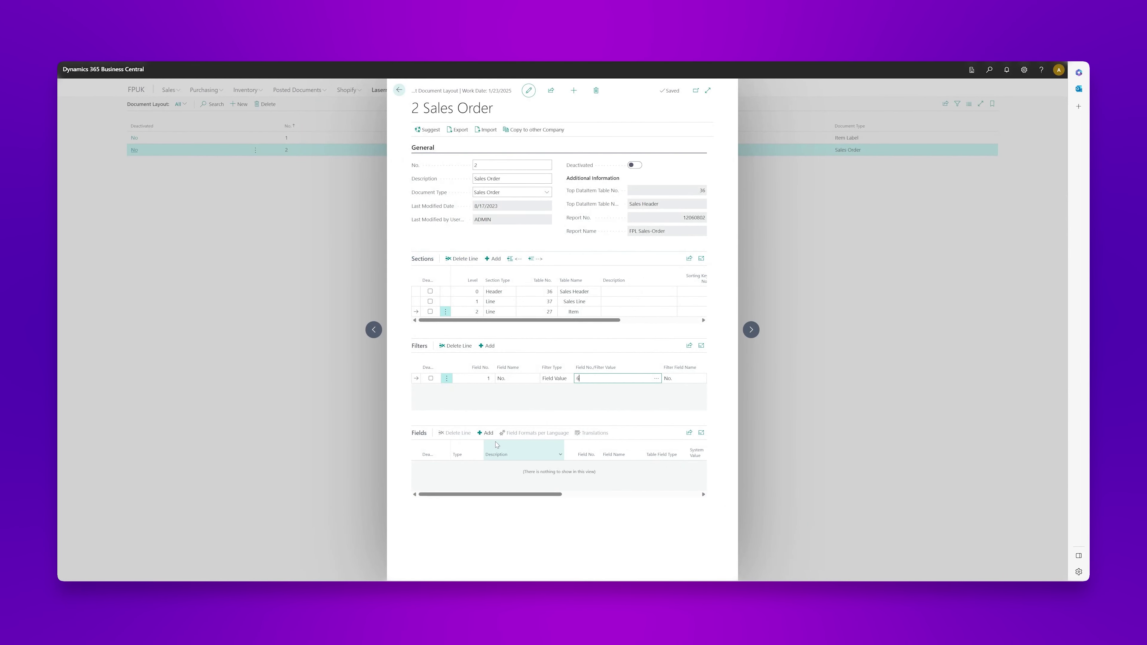
Step: Add Item field 92, Picture, to the Item section's fields, found by searching 'p'
{"action": "left_click", "coordinate": [486, 433]}
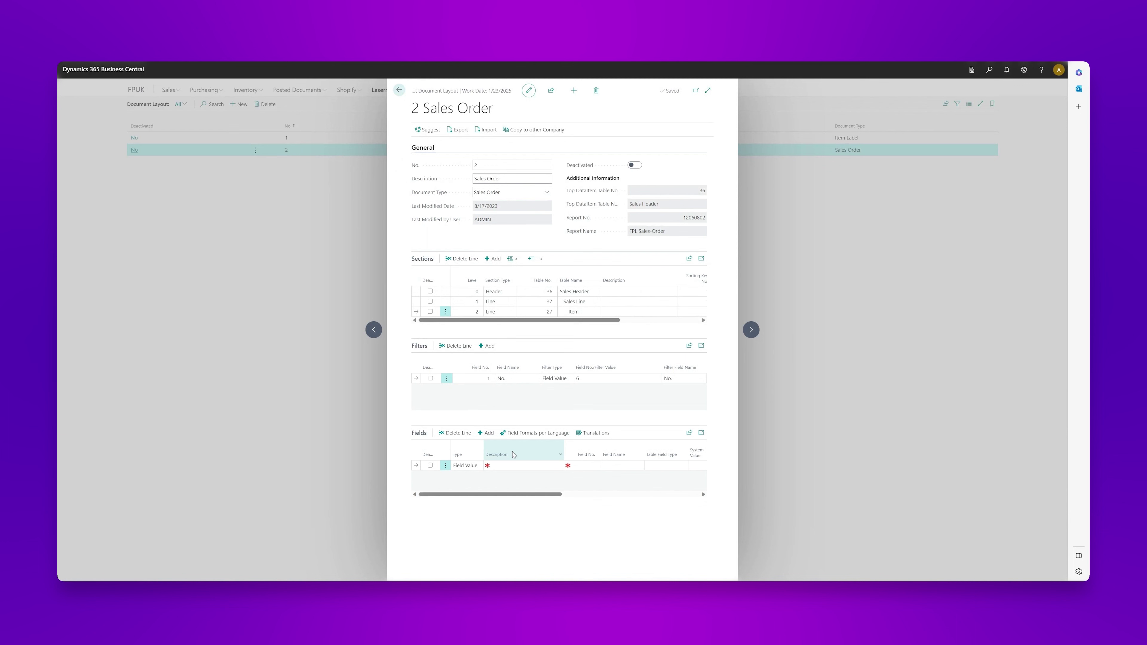
{"action": "left_click", "coordinate": [597, 469]}
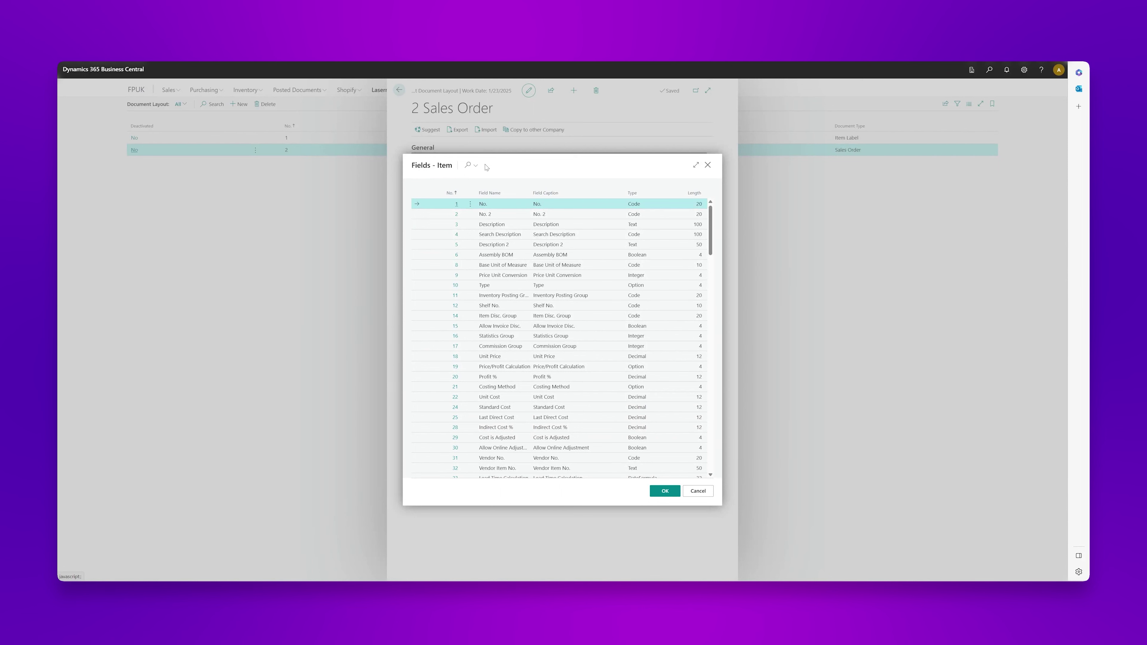
{"action": "left_click", "coordinate": [474, 166]}
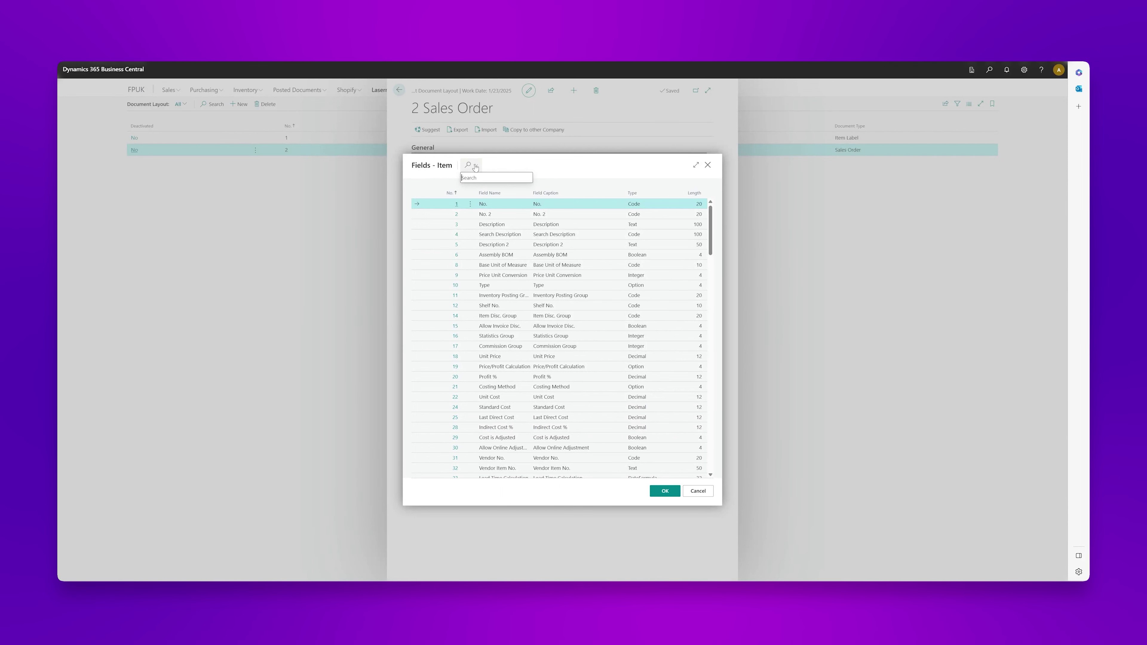
{"action": "type", "text": "picture"}
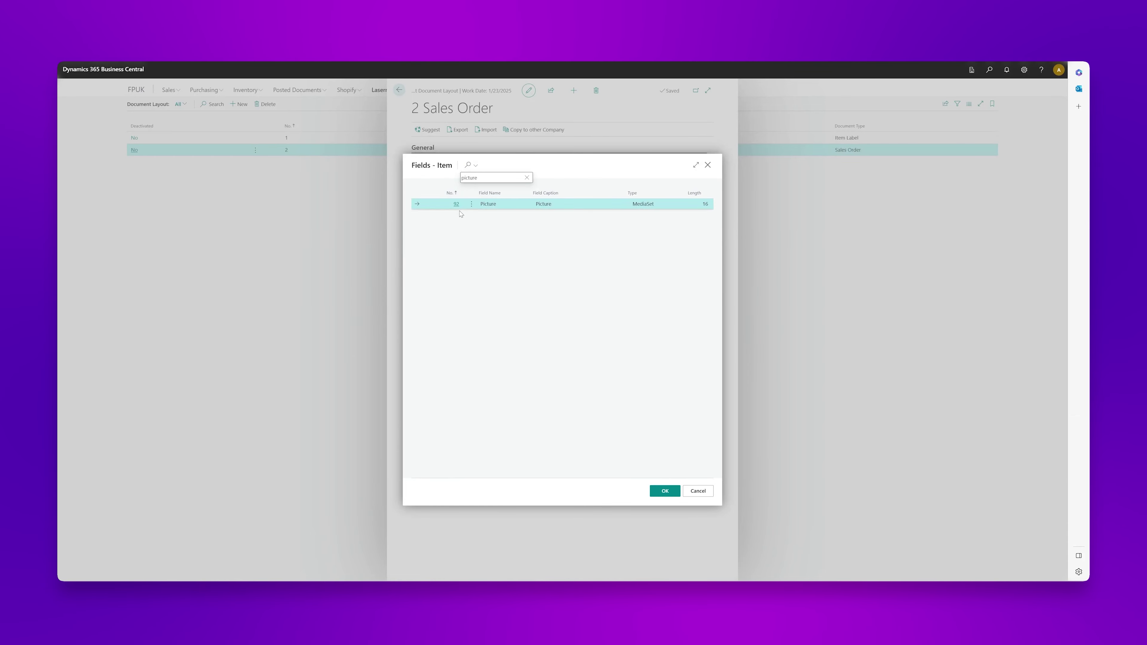
{"action": "left_click", "coordinate": [456, 205]}
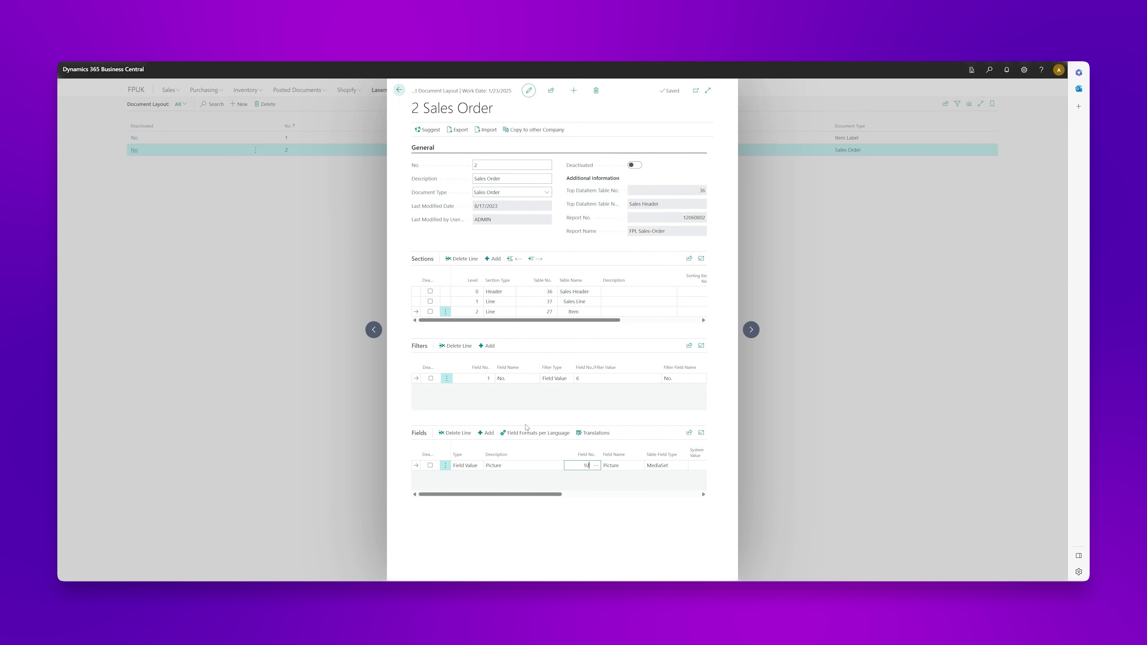
{"action": "left_click", "coordinate": [399, 89]}
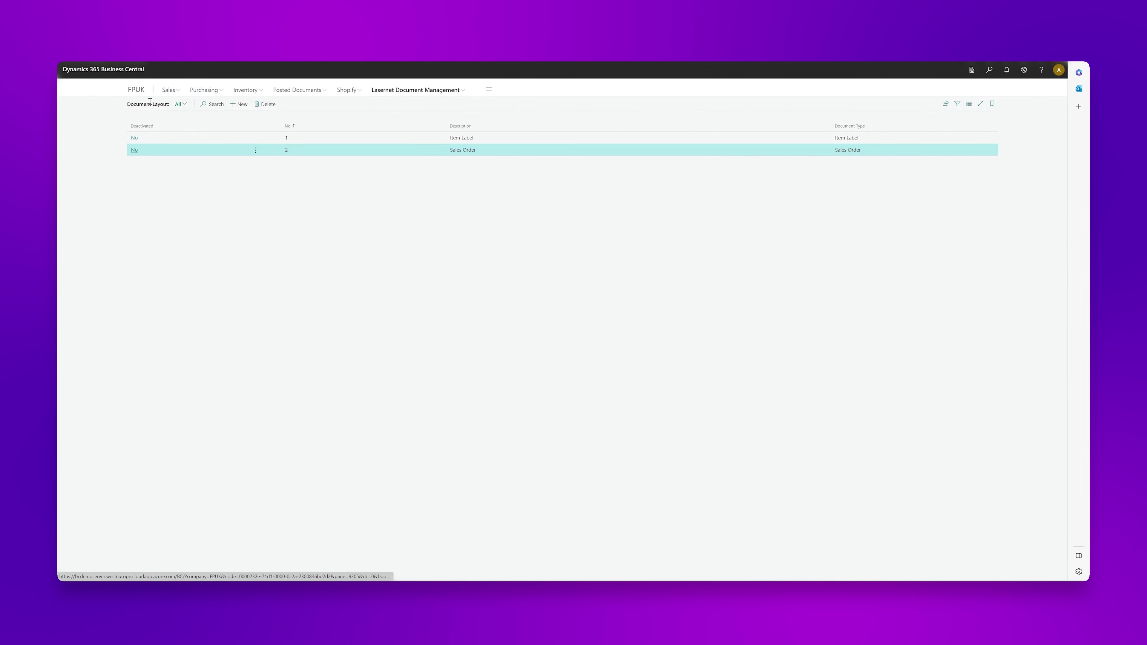
Step: Print the order confirmation for sales order 1001 with Lasernet Option set to Preview
{"action": "left_click", "coordinate": [168, 91]}
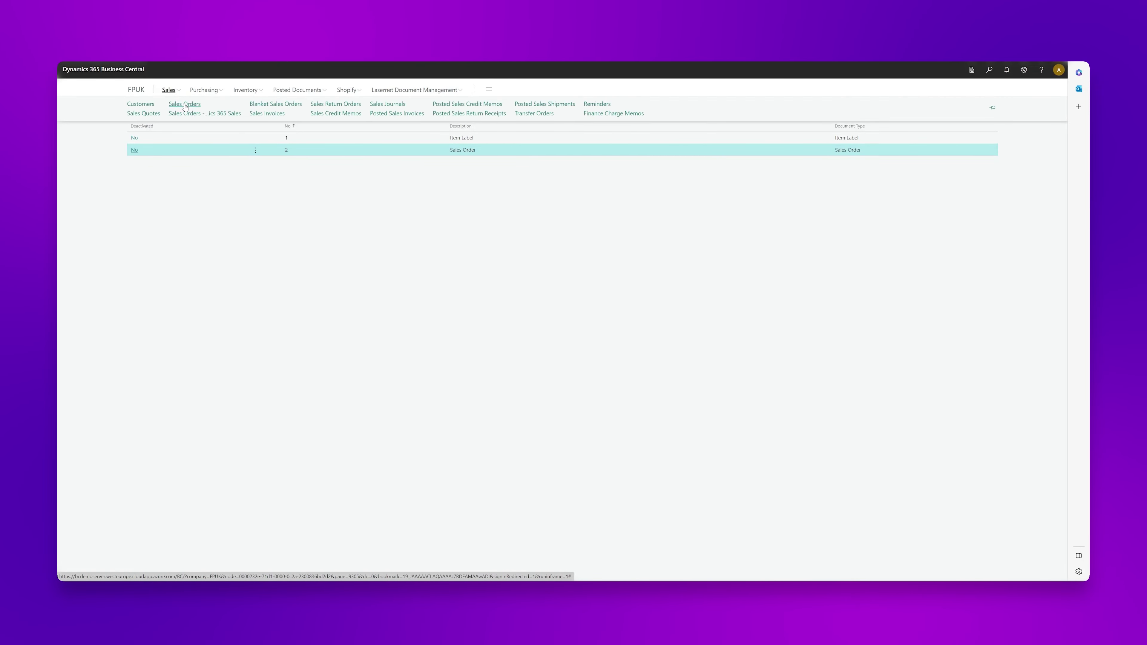
{"action": "left_click", "coordinate": [184, 104]}
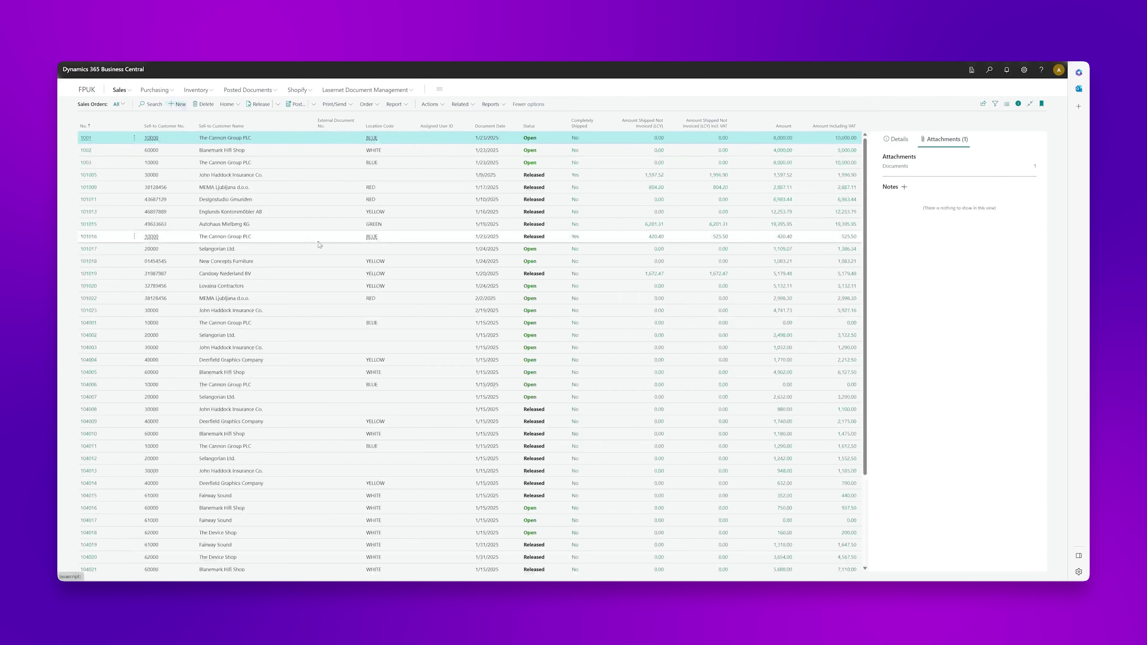
{"action": "left_click", "coordinate": [353, 107]}
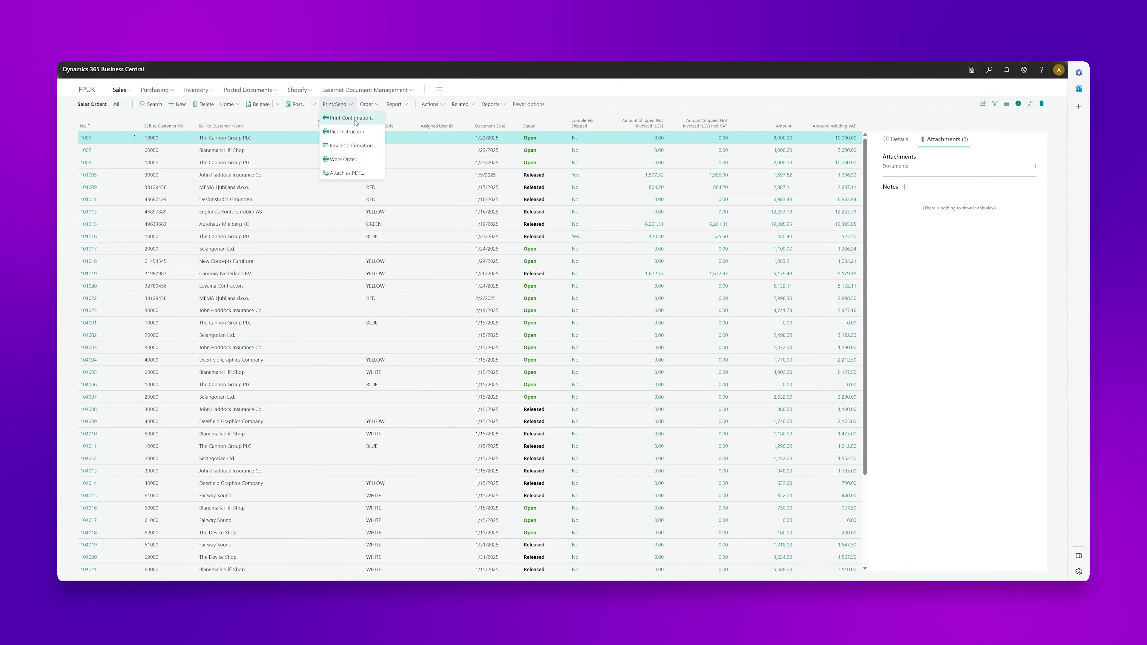
{"action": "left_click", "coordinate": [352, 119]}
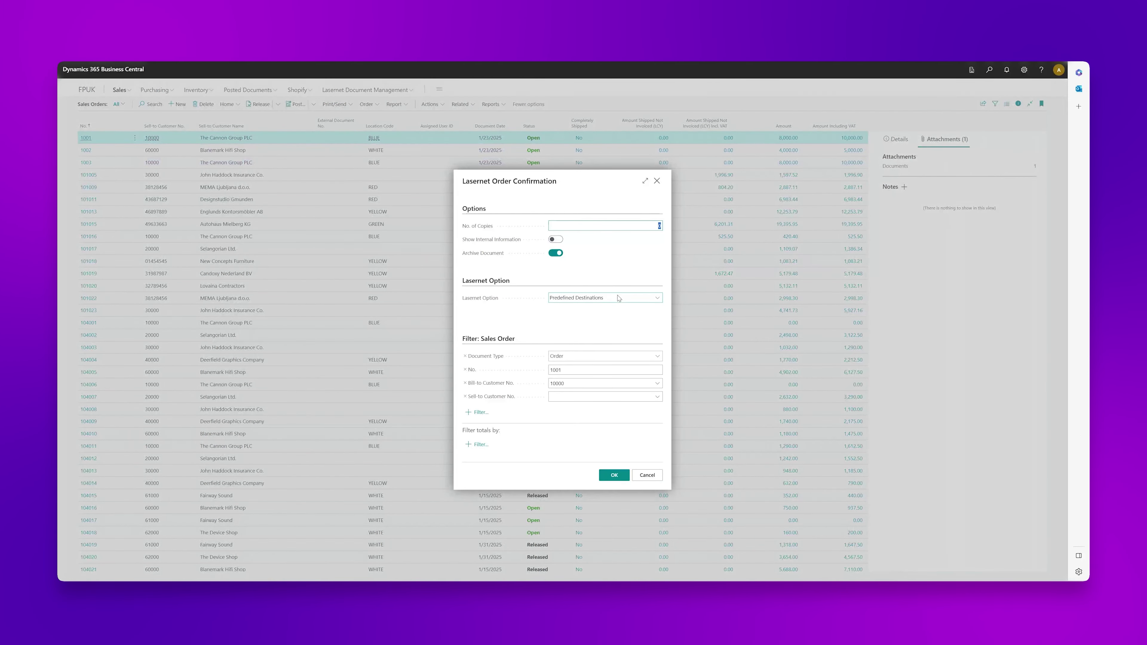
{"action": "left_click", "coordinate": [619, 298]}
{"action": "left_click", "coordinate": [583, 312]}
{"action": "left_click", "coordinate": [617, 476]}
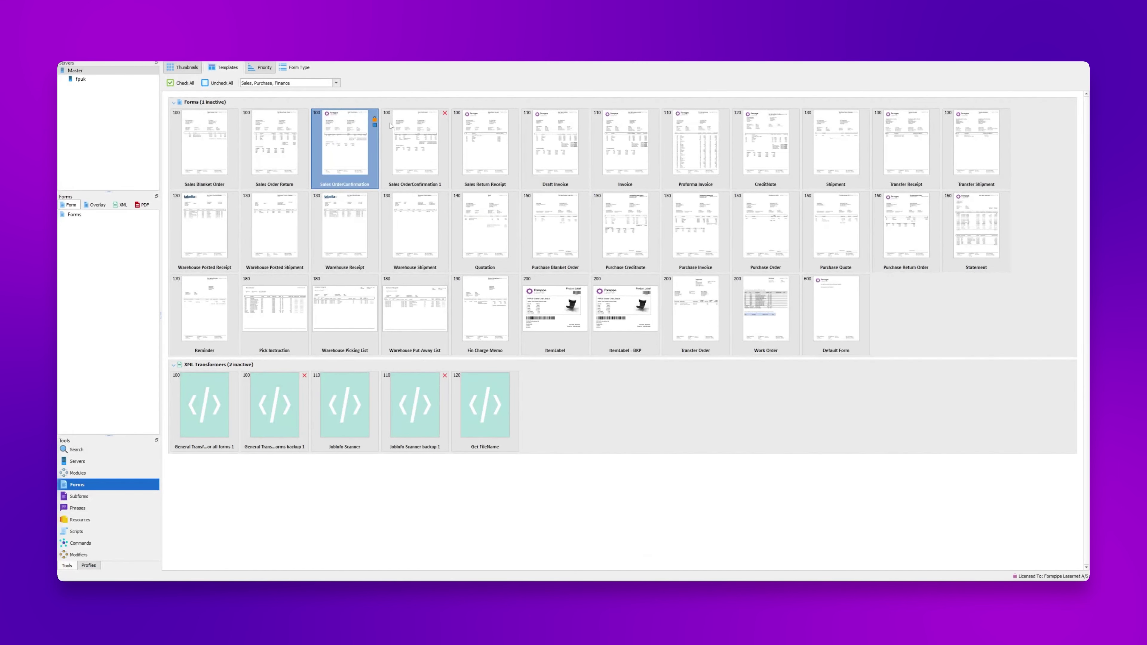
Step: Open the Sales OrderConfirmation form in the designer and select the quantity-to-invoice field
{"action": "double_click", "coordinate": [356, 156]}
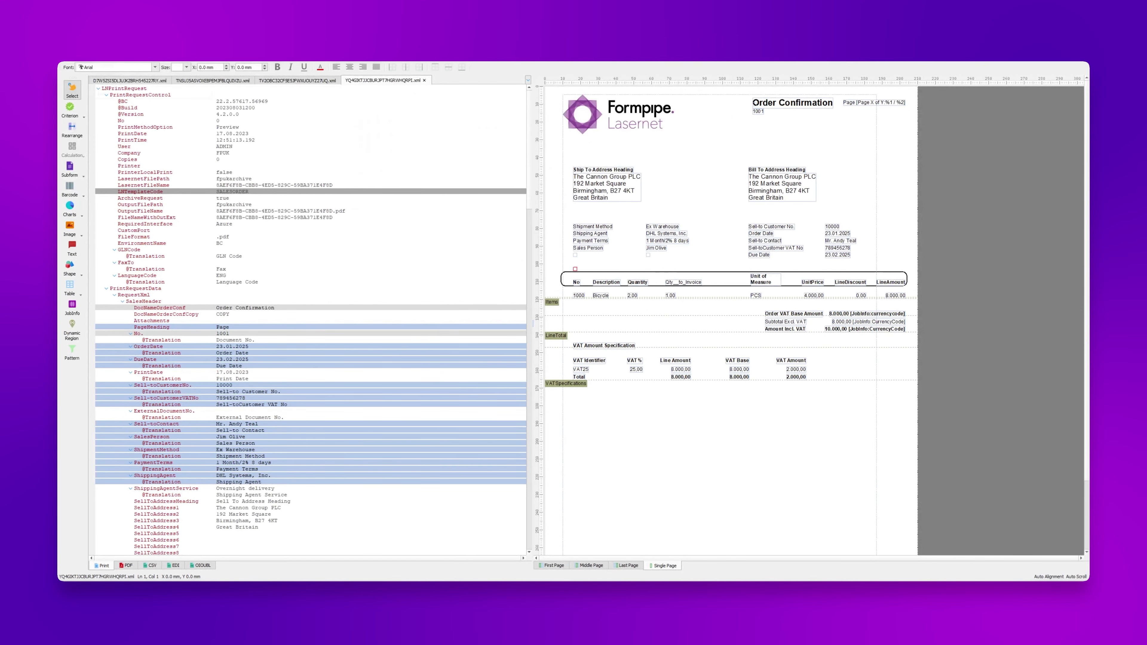
{"action": "key", "text": "alt+o"}
{"action": "key", "text": "Escape"}
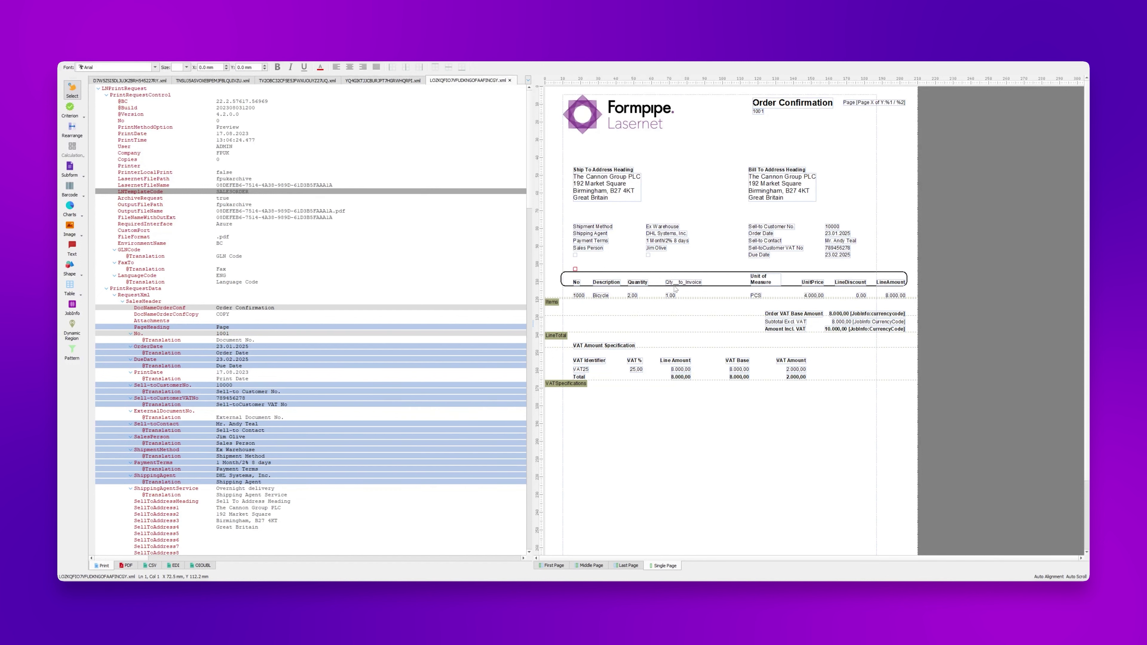
{"action": "left_click", "coordinate": [675, 285]}
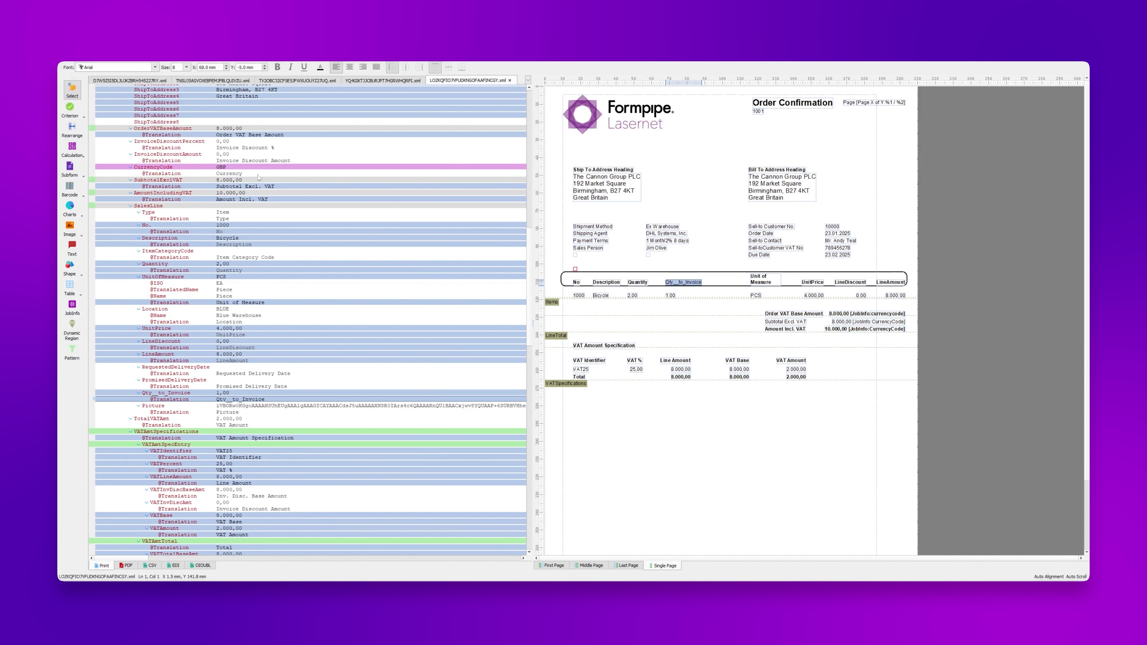
Step: Insert the sales line's Picture as a Job image and drag it over the Quantity columns
{"action": "left_click", "coordinate": [70, 226]}
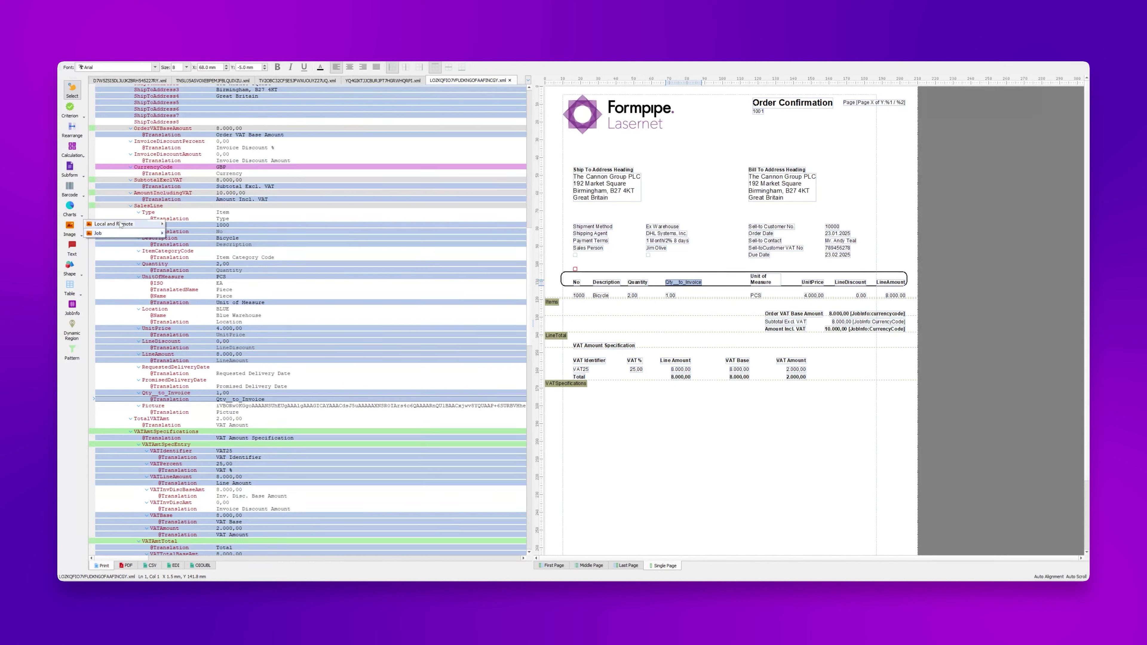
{"action": "mouse_move", "coordinate": [123, 225]}
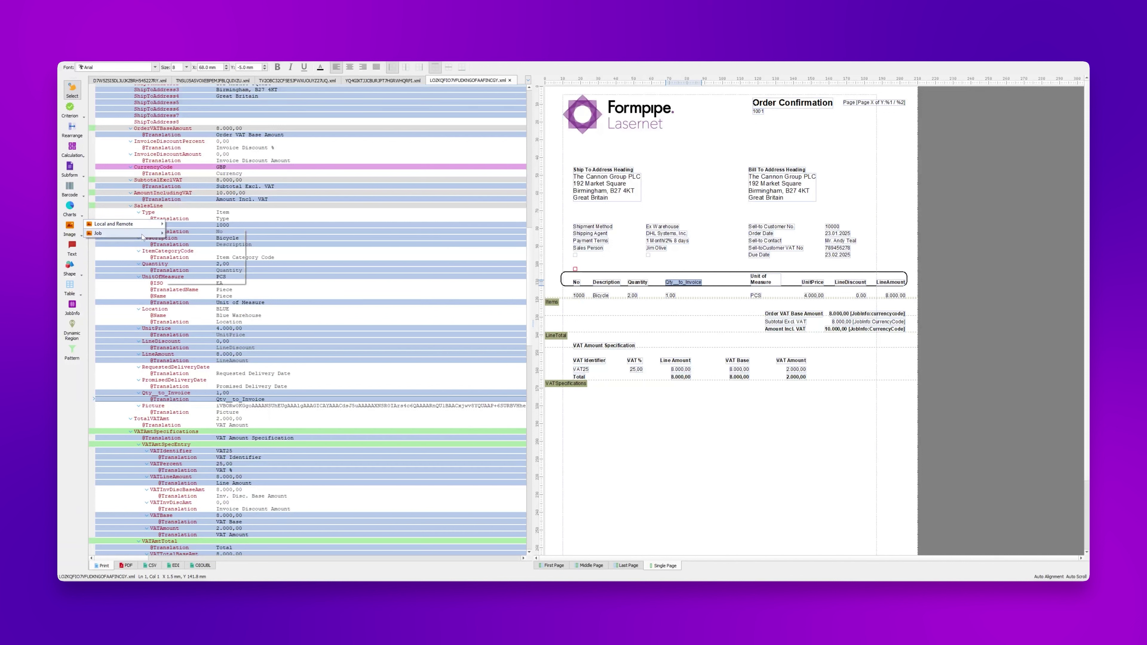
{"action": "left_click", "coordinate": [190, 254]}
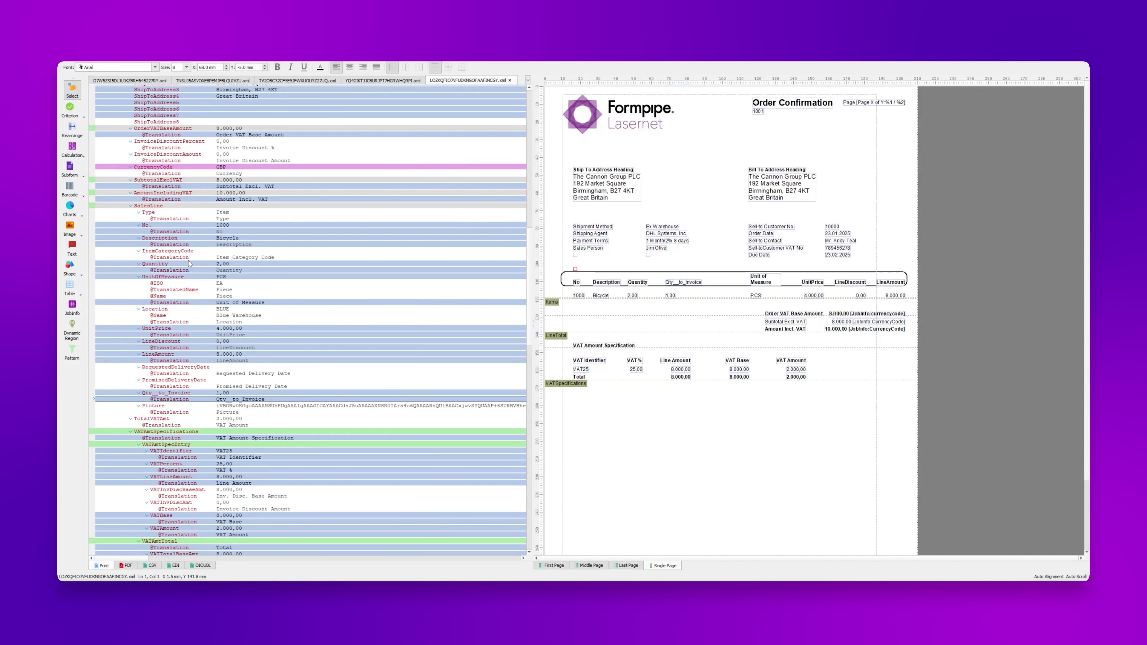
{"action": "left_click", "coordinate": [299, 405]}
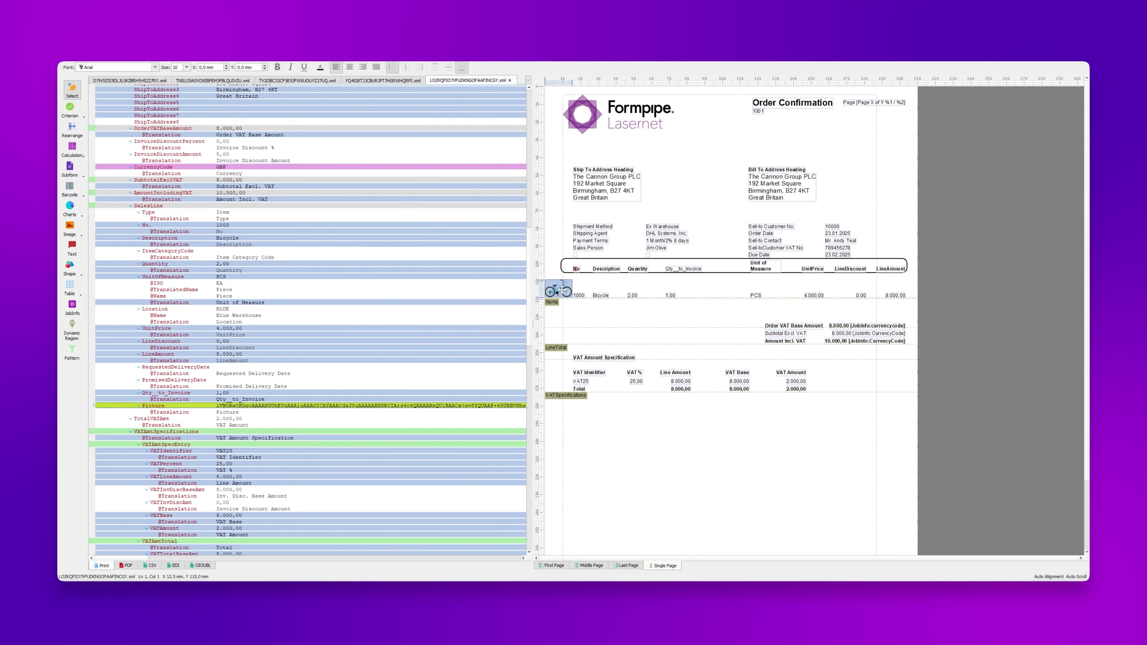
{"action": "left_click_drag", "start_coordinate": [559, 290], "coordinate": [722, 289]}
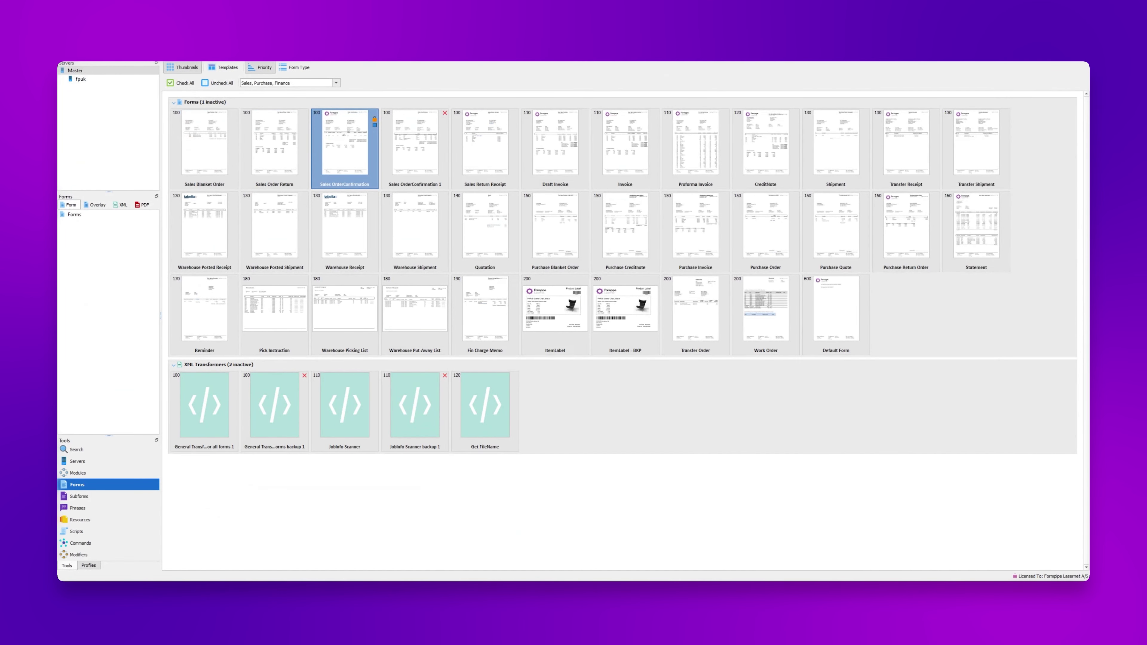
Step: Deploy the Lasernet configuration and regenerate the order 1001 confirmation with Lasernet Option Preview
{"action": "left_click", "coordinate": [641, 362]}
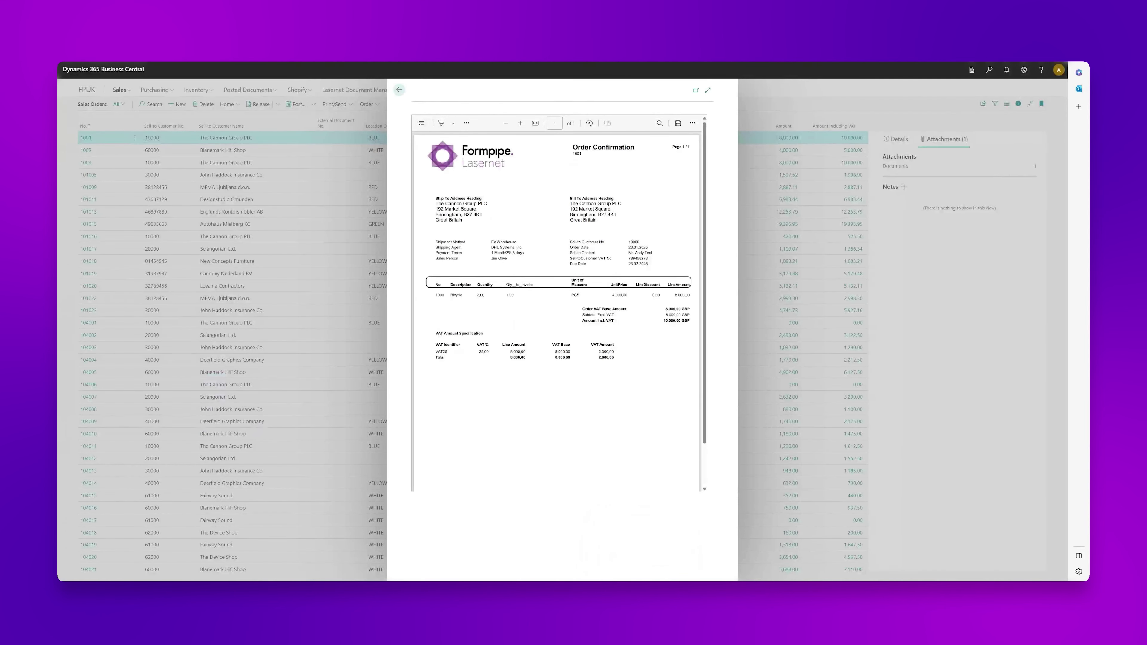
{"action": "left_click", "coordinate": [398, 92]}
{"action": "left_click", "coordinate": [335, 104]}
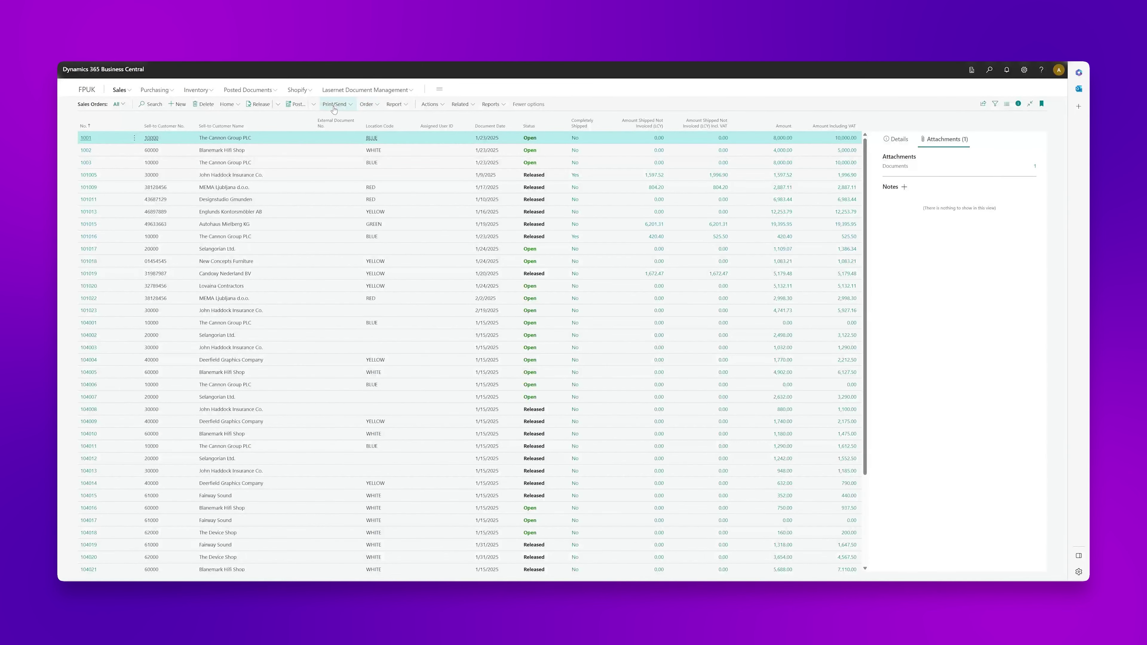
{"action": "left_click", "coordinate": [336, 118]}
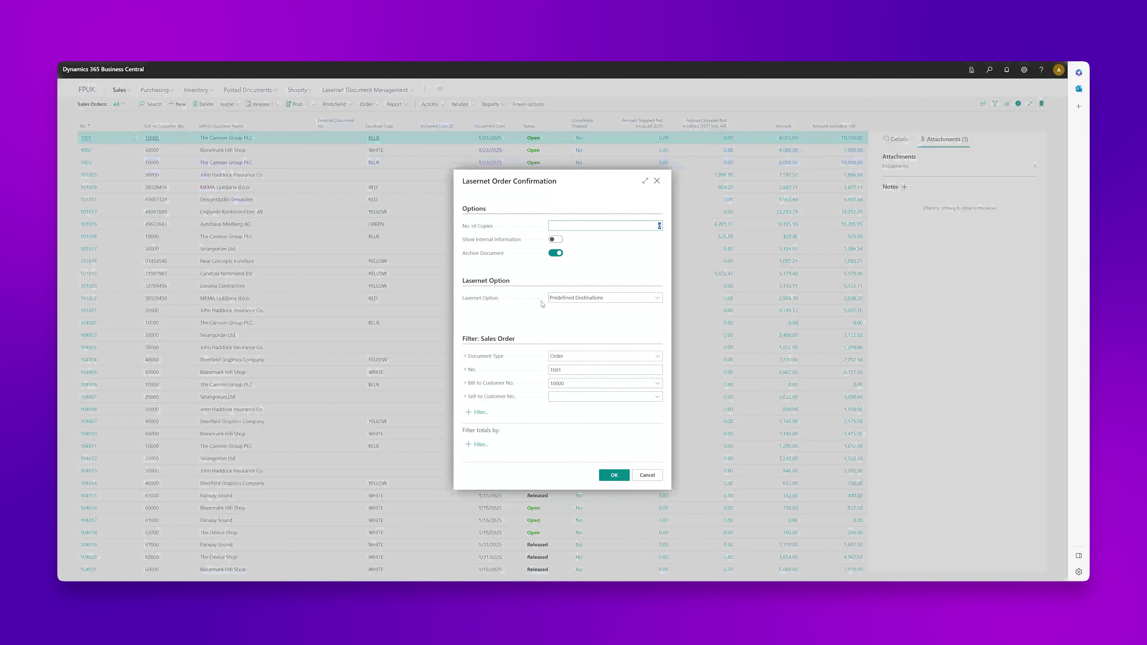
{"action": "left_click", "coordinate": [583, 298]}
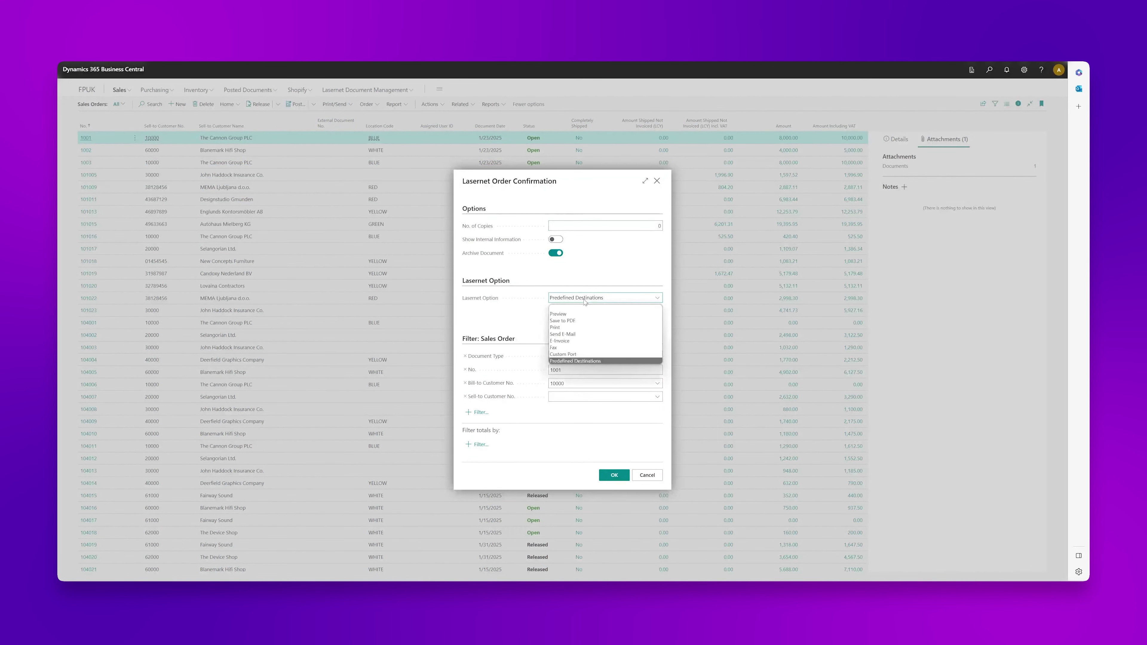
{"action": "left_click", "coordinate": [570, 315]}
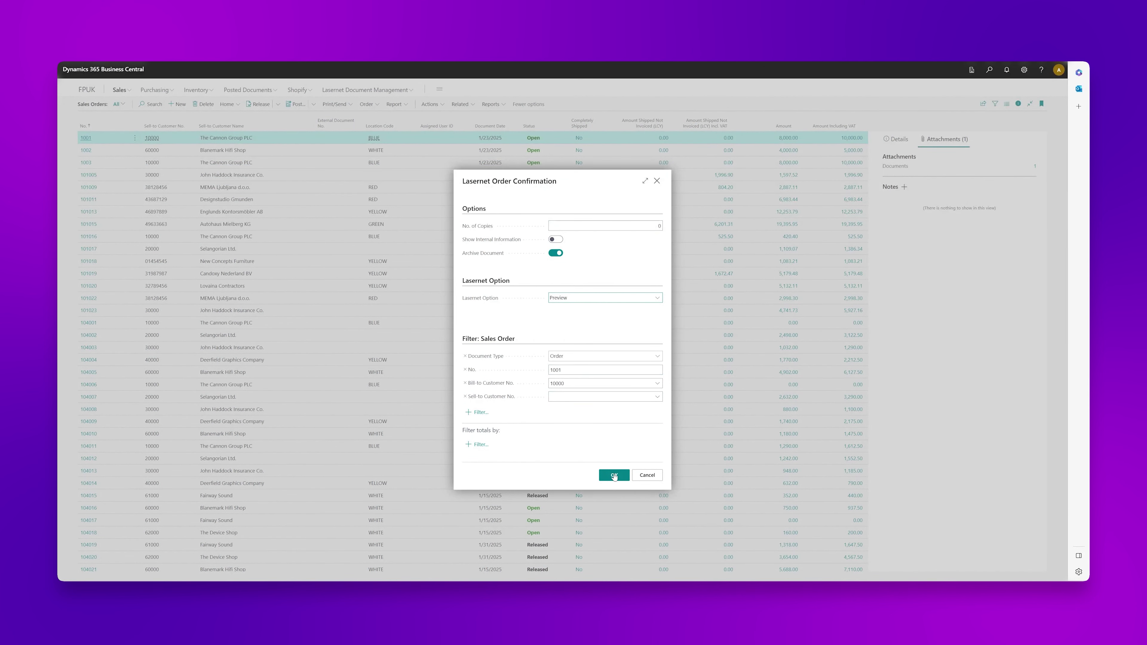
{"action": "left_click", "coordinate": [614, 475]}
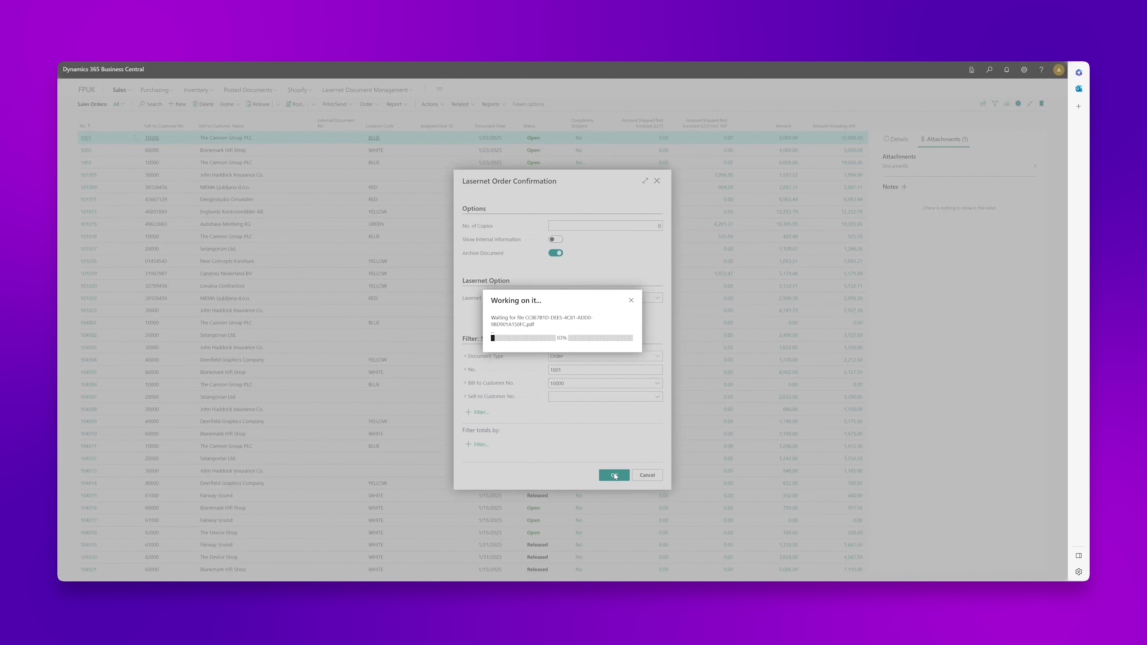